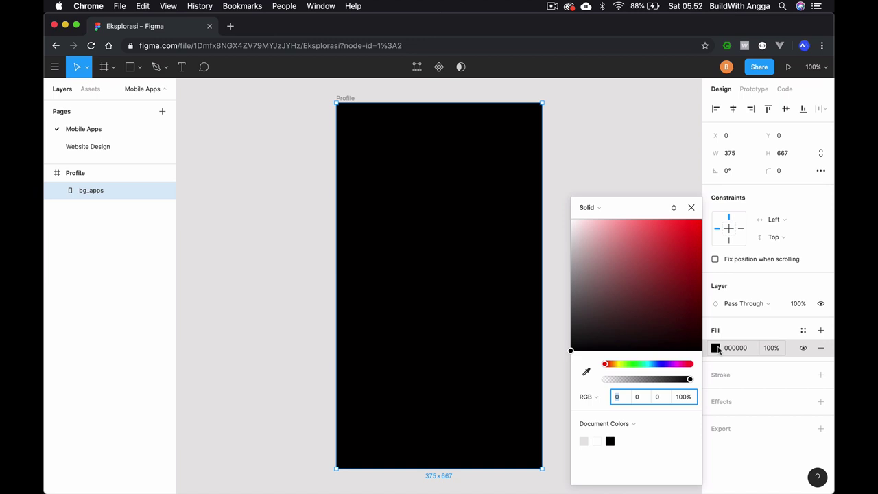
Change the bg_apps fill to a linear gradient and add and reposition three extra stops.
{"action": "left_click", "coordinate": [619, 208]}
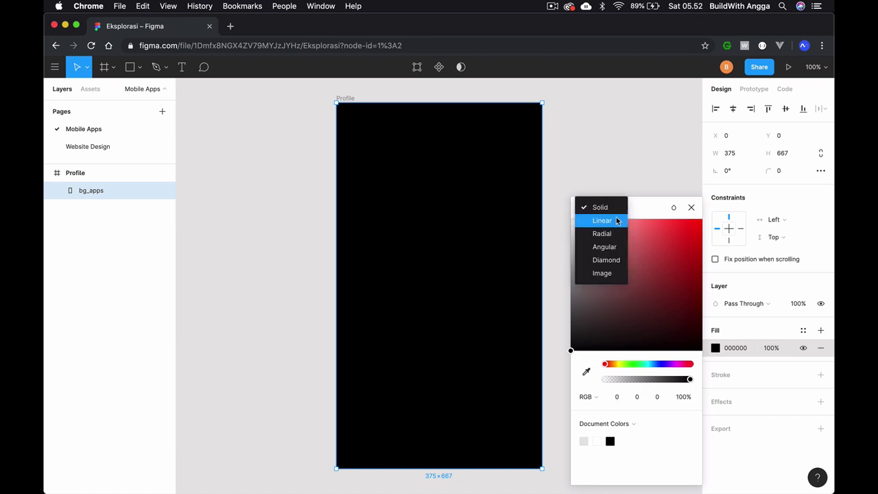
{"action": "left_click", "coordinate": [615, 220]}
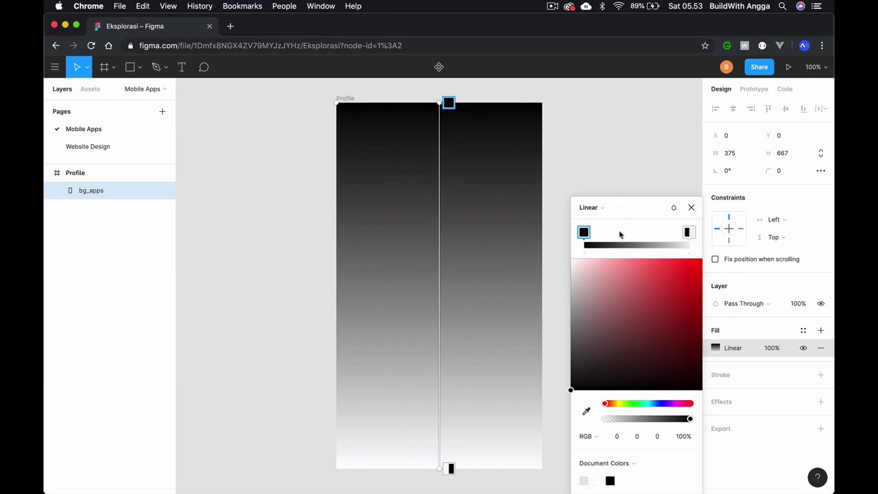
{"action": "left_click", "coordinate": [635, 244]}
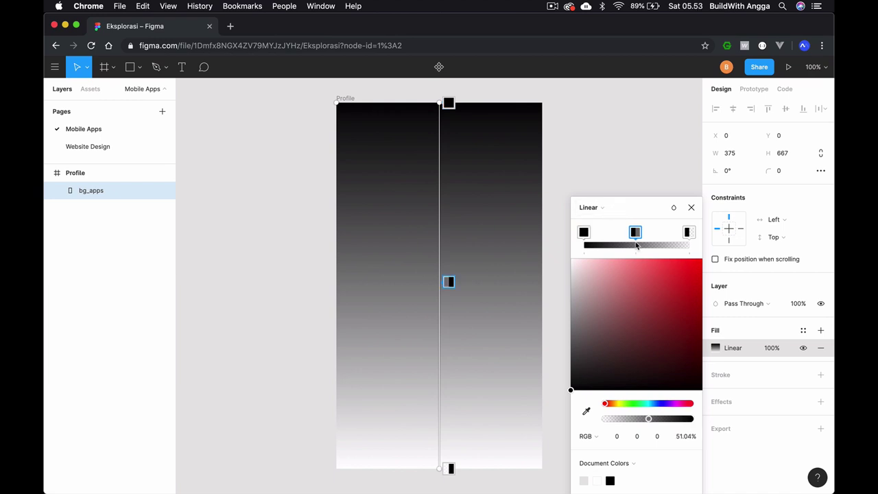
{"action": "left_click", "coordinate": [660, 244]}
{"action": "mouse_move", "coordinate": [635, 244]}
{"action": "left_mouse_down"}
{"action": "mouse_move", "coordinate": [606, 247]}
{"action": "mouse_move", "coordinate": [672, 235]}
{"action": "left_mouse_up"}
{"action": "left_click", "coordinate": [624, 245]}
{"action": "left_click_drag", "start_coordinate": [606, 235], "coordinate": [611, 235]}
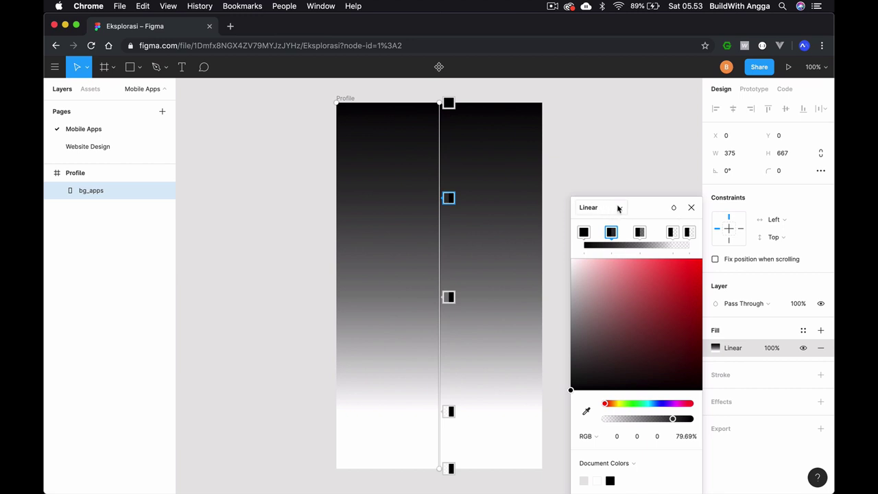
{"action": "left_click", "coordinate": [617, 208]}
Switch the fill to a radial gradient and delete its three middle stops.
{"action": "left_click", "coordinate": [606, 219]}
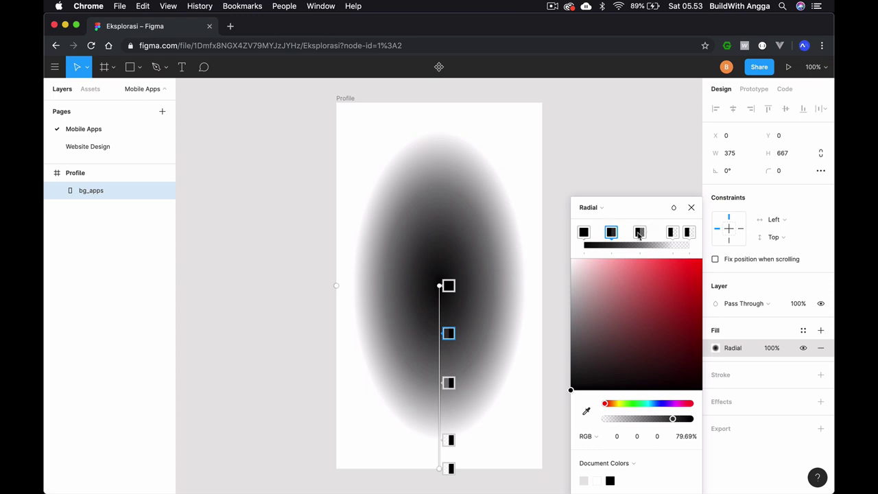
{"action": "left_click", "coordinate": [638, 233]}
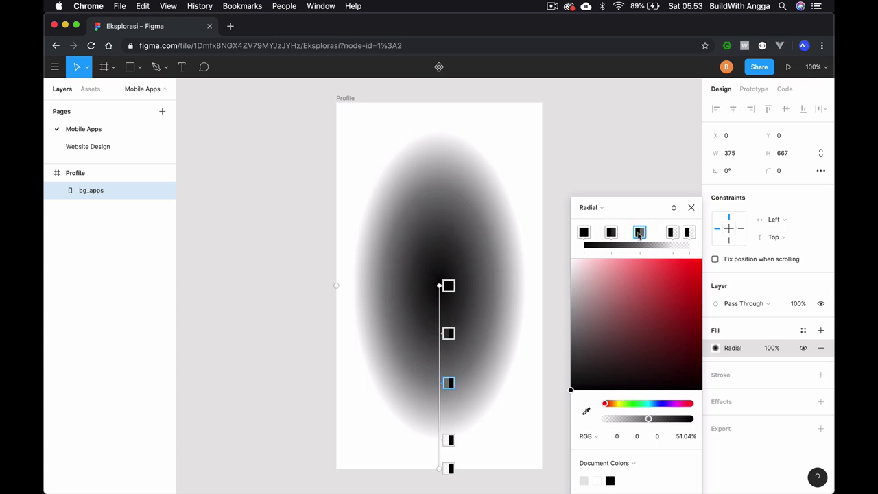
{"action": "key", "text": "Delete"}
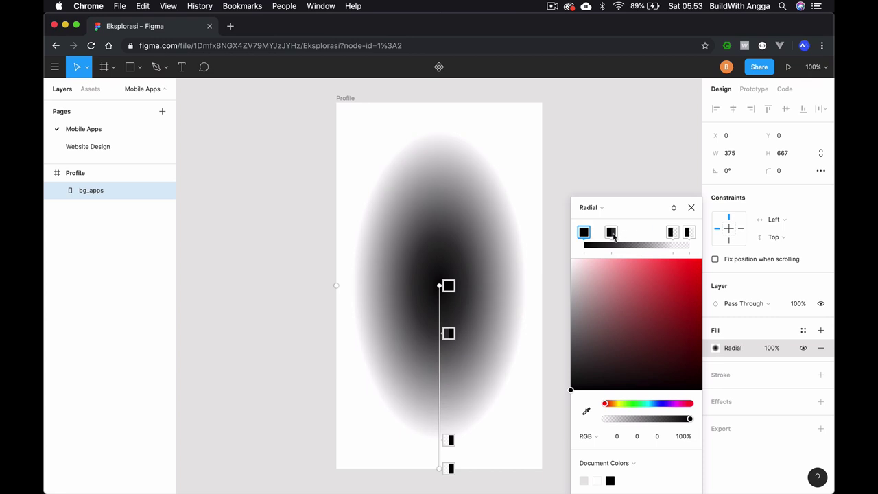
{"action": "left_click", "coordinate": [611, 233]}
{"action": "key", "text": "Delete"}
{"action": "left_click", "coordinate": [672, 232]}
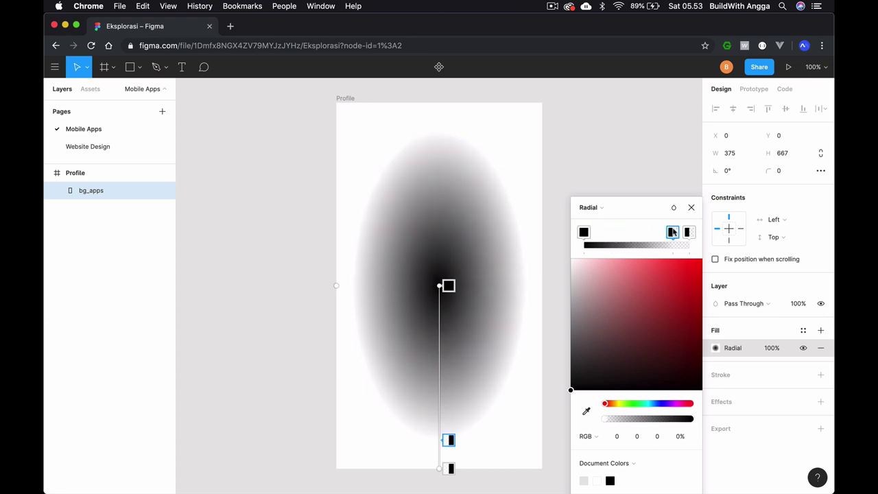
{"action": "key", "text": "Delete"}
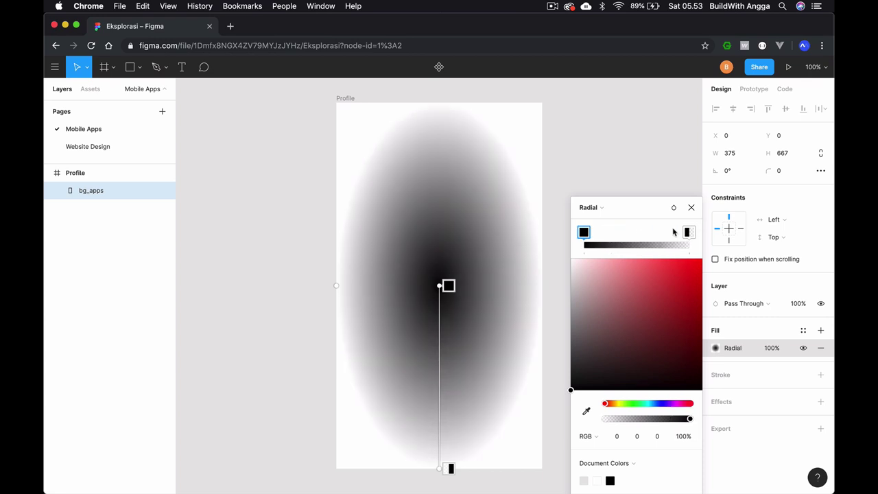
Raise the outer gradient stop's opacity to 100%.
{"action": "left_click", "coordinate": [689, 232]}
{"action": "left_click", "coordinate": [605, 420]}
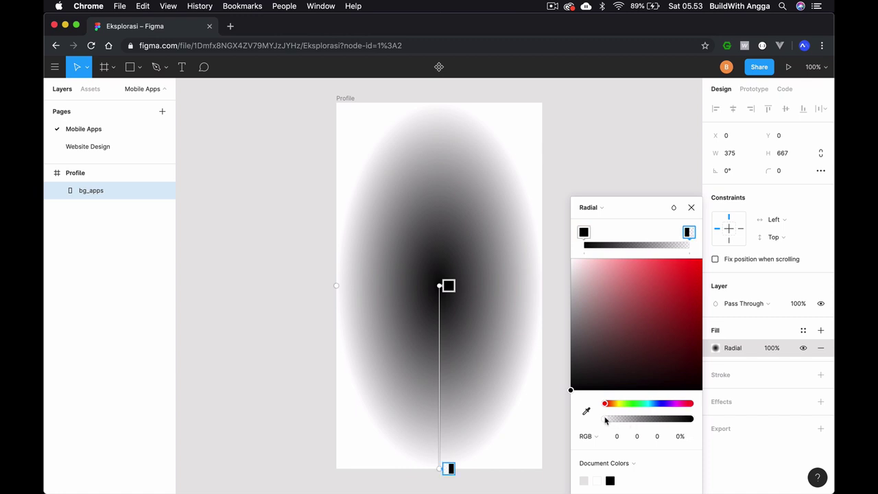
{"action": "left_click_drag", "start_coordinate": [605, 420], "coordinate": [725, 420]}
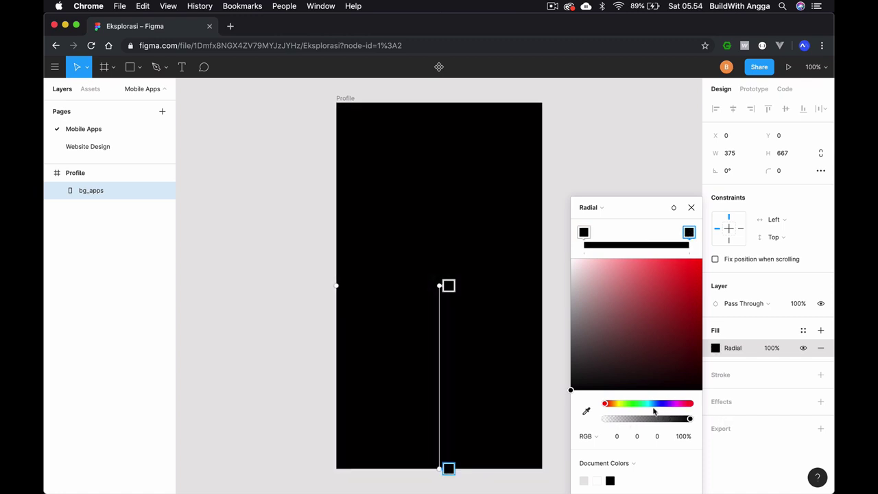
Colour the outer stop deep blue and the centre stop a lighter blue (86, 116, 222).
{"action": "left_click", "coordinate": [657, 404]}
{"action": "left_click", "coordinate": [670, 307]}
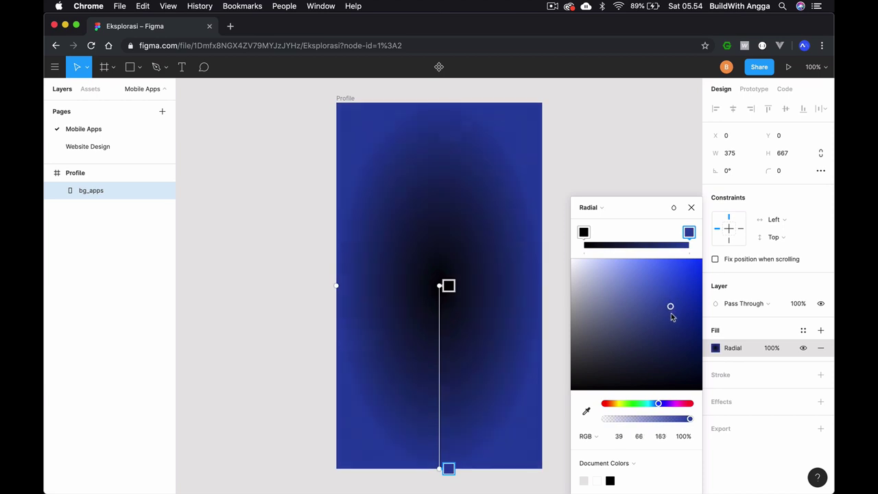
{"action": "left_click", "coordinate": [583, 232]}
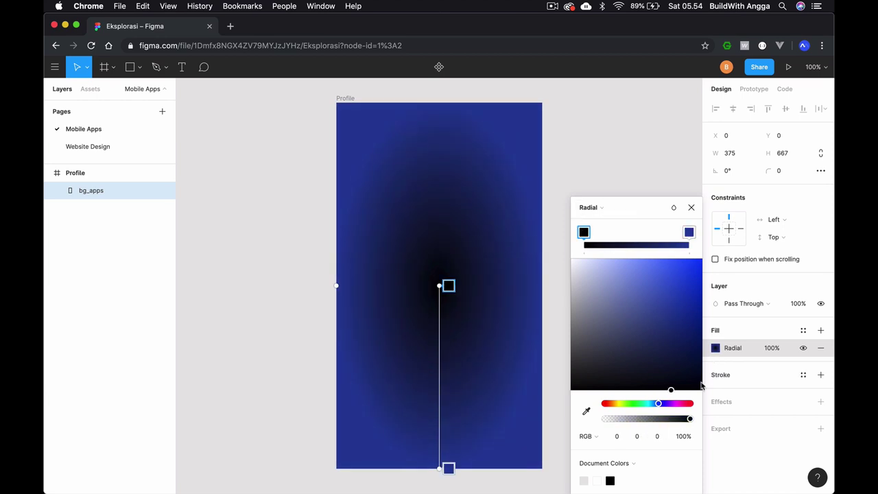
{"action": "mouse_move", "coordinate": [670, 385]}
{"action": "left_mouse_down"}
{"action": "mouse_move", "coordinate": [664, 287]}
{"action": "mouse_move", "coordinate": [652, 281]}
{"action": "left_mouse_up"}
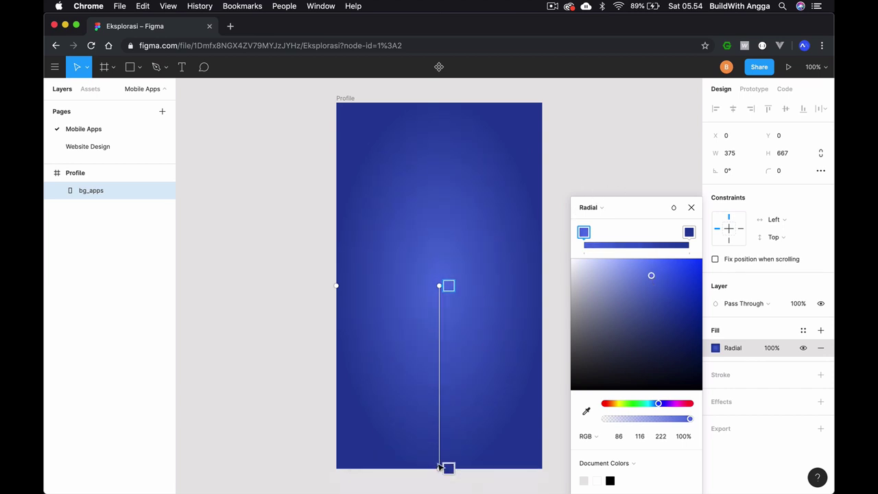
Reshape the radial gradient on canvas, stretching it tall to fill the frame.
{"action": "mouse_move", "coordinate": [438, 469]}
{"action": "left_mouse_down"}
{"action": "mouse_move", "coordinate": [474, 388]}
{"action": "mouse_move", "coordinate": [447, 386]}
{"action": "left_mouse_up"}
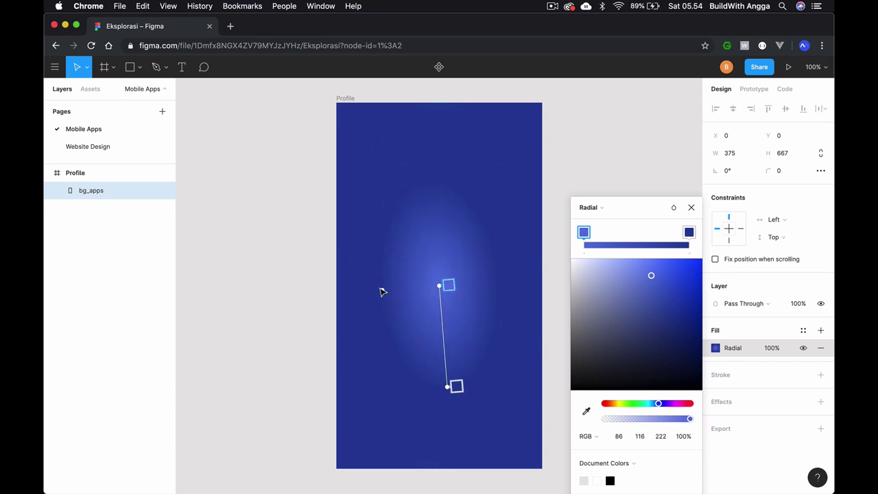
{"action": "left_click_drag", "start_coordinate": [371, 289], "coordinate": [345, 293]}
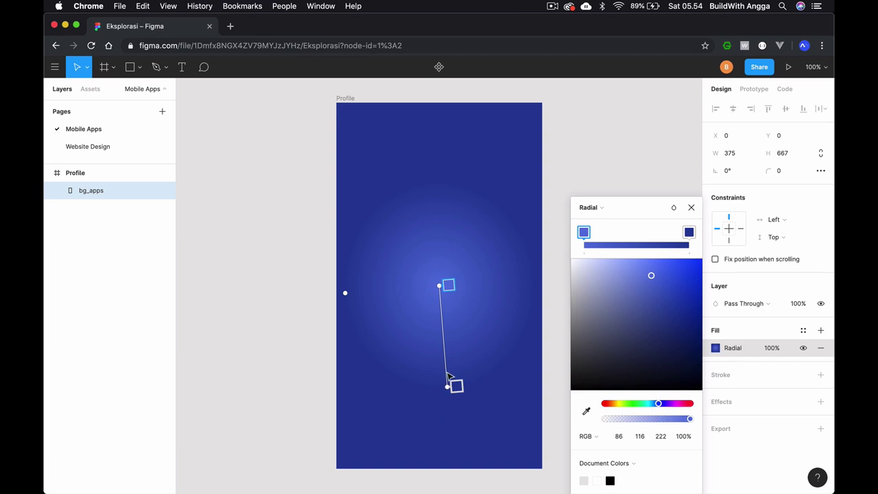
{"action": "left_click_drag", "start_coordinate": [447, 386], "coordinate": [439, 440]}
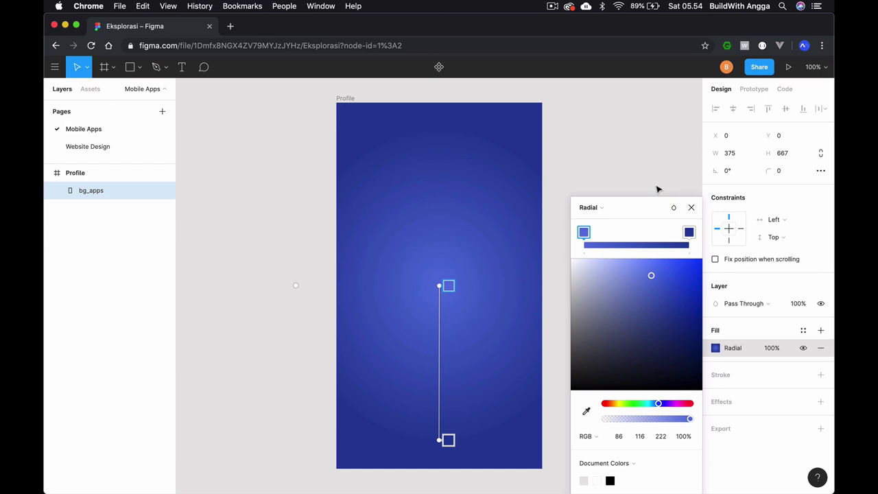
{"action": "left_click", "coordinate": [620, 207]}
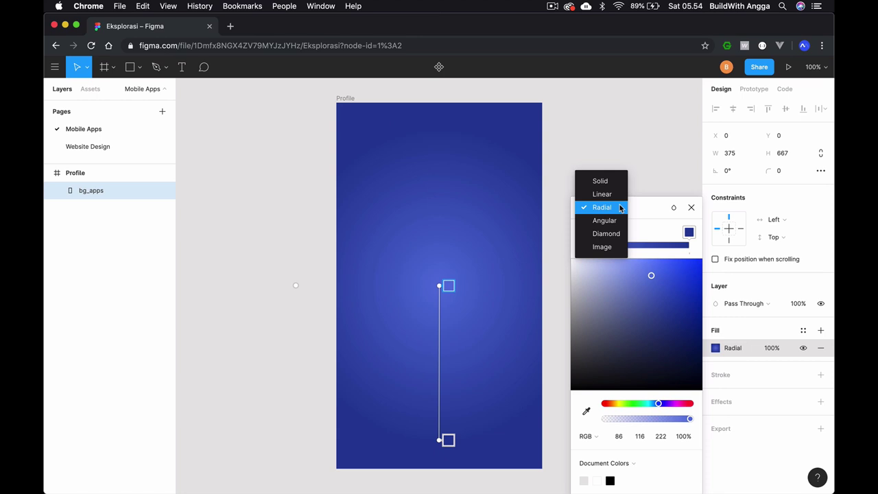
Set the bg_apps fill type to Image and browse for DSC02904.JPG in Pictures > house tour.
{"action": "left_click", "coordinate": [607, 248]}
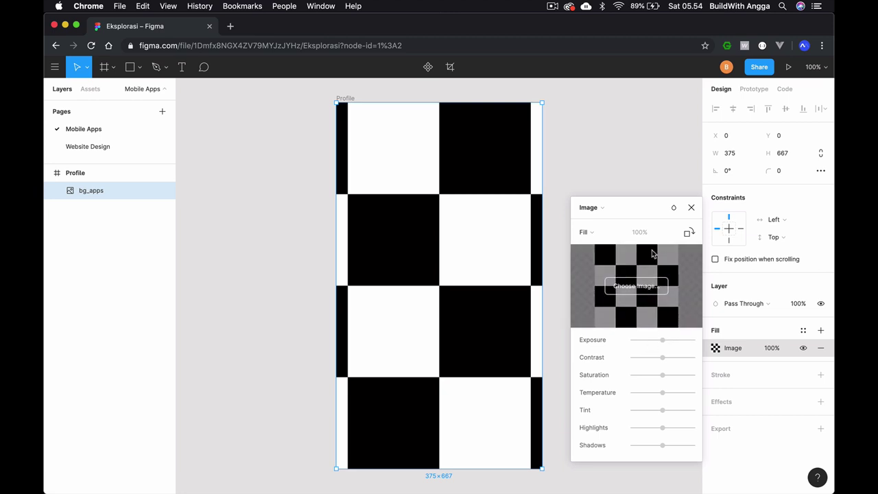
{"action": "left_click", "coordinate": [607, 204]}
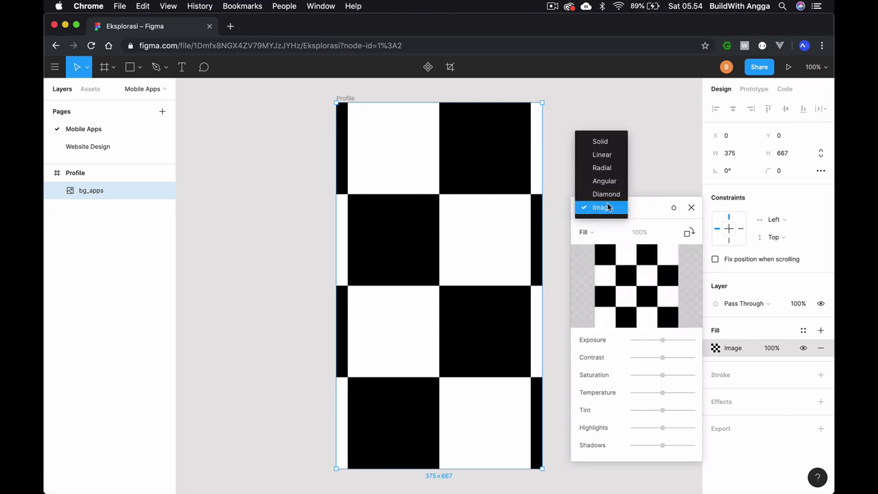
{"action": "left_click", "coordinate": [604, 207]}
{"action": "left_click", "coordinate": [634, 287]}
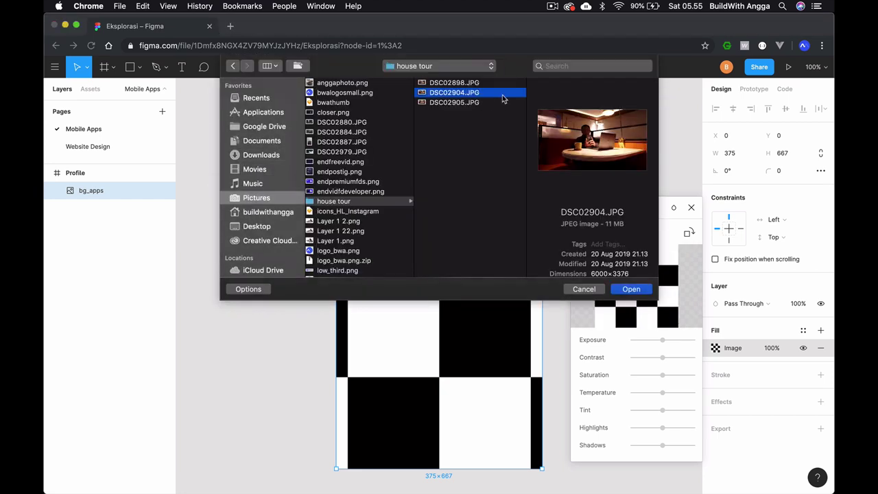
Apply DSC02904.JPG as the bg_apps image fill.
{"action": "left_click", "coordinate": [630, 289]}
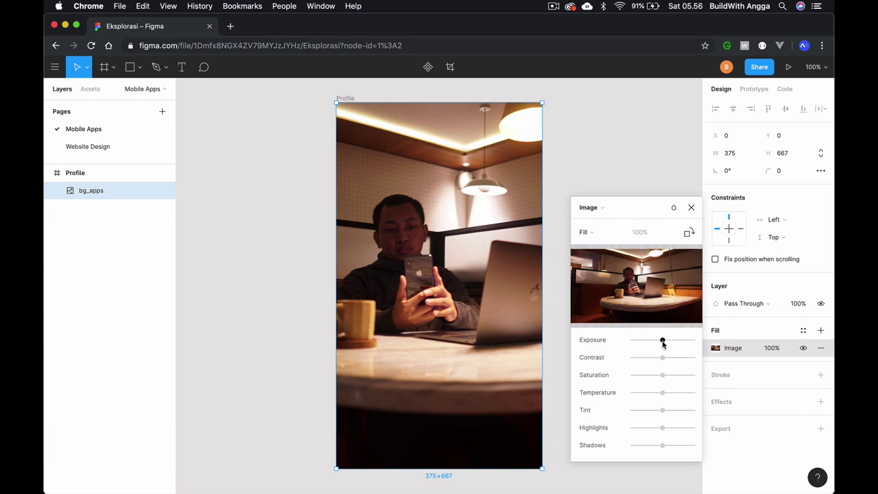
Darken and cool the photo with the adjustment sliders, then rotate it in quarter turns.
{"action": "mouse_move", "coordinate": [663, 340]}
{"action": "left_mouse_down"}
{"action": "mouse_move", "coordinate": [680, 357]}
{"action": "mouse_move", "coordinate": [640, 377]}
{"action": "mouse_move", "coordinate": [652, 401]}
{"action": "mouse_move", "coordinate": [682, 393]}
{"action": "mouse_move", "coordinate": [643, 410]}
{"action": "mouse_move", "coordinate": [677, 427]}
{"action": "mouse_move", "coordinate": [646, 446]}
{"action": "left_mouse_up"}
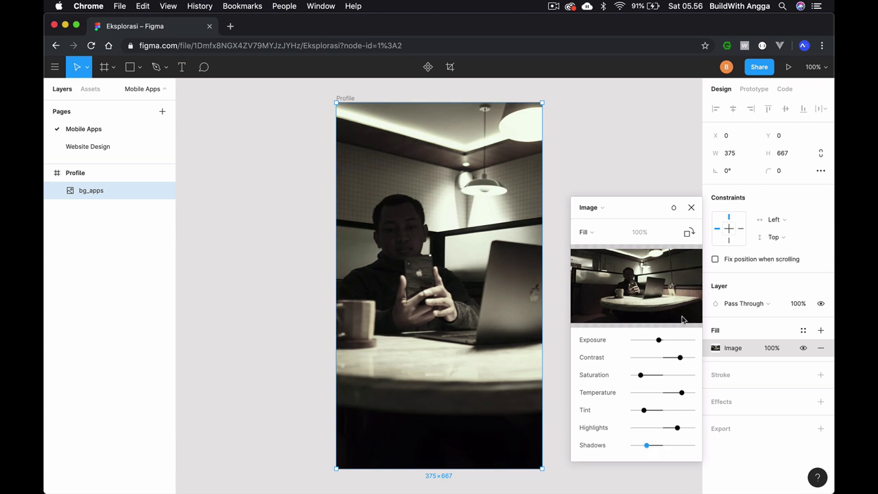
{"action": "mouse_move", "coordinate": [659, 340]}
{"action": "left_mouse_down"}
{"action": "mouse_move", "coordinate": [671, 395]}
{"action": "mouse_move", "coordinate": [648, 393]}
{"action": "left_mouse_up"}
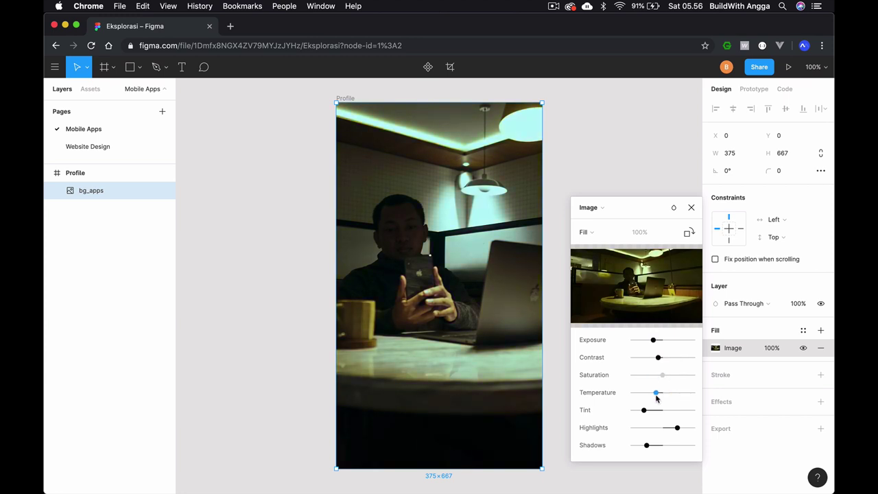
{"action": "left_click", "coordinate": [699, 233]}
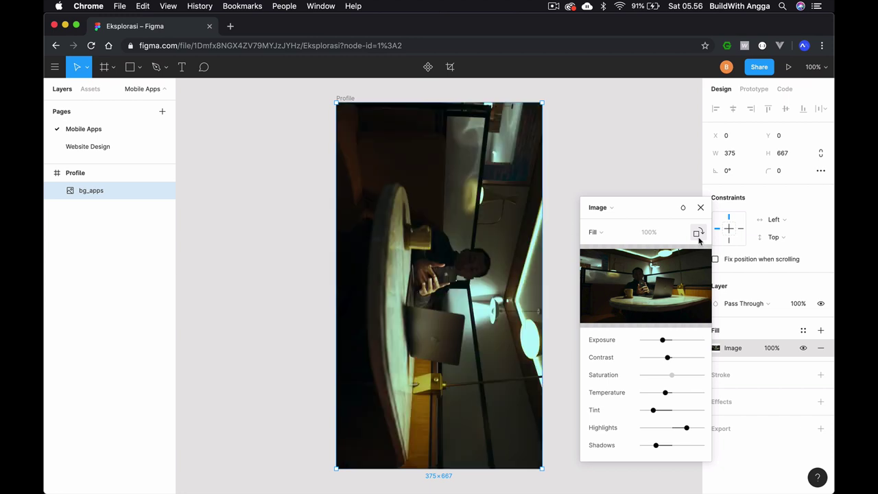
{"action": "left_click", "coordinate": [699, 239]}
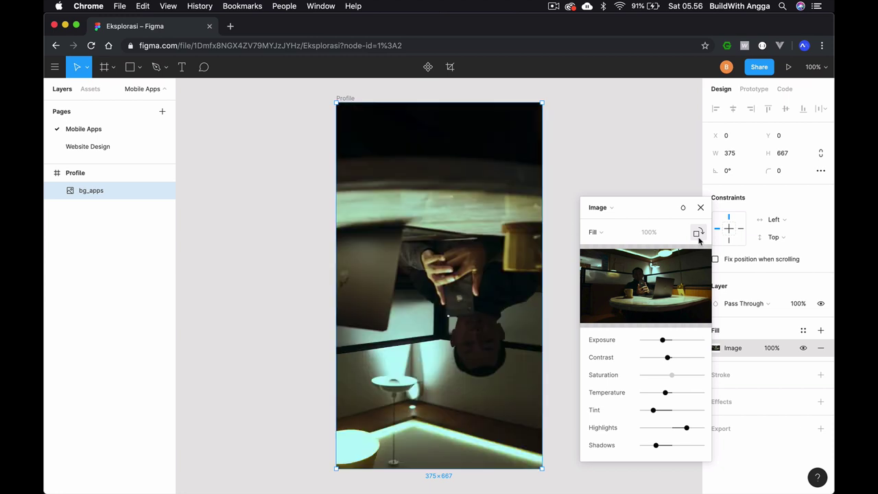
{"action": "left_click", "coordinate": [699, 239]}
{"action": "left_click", "coordinate": [699, 238]}
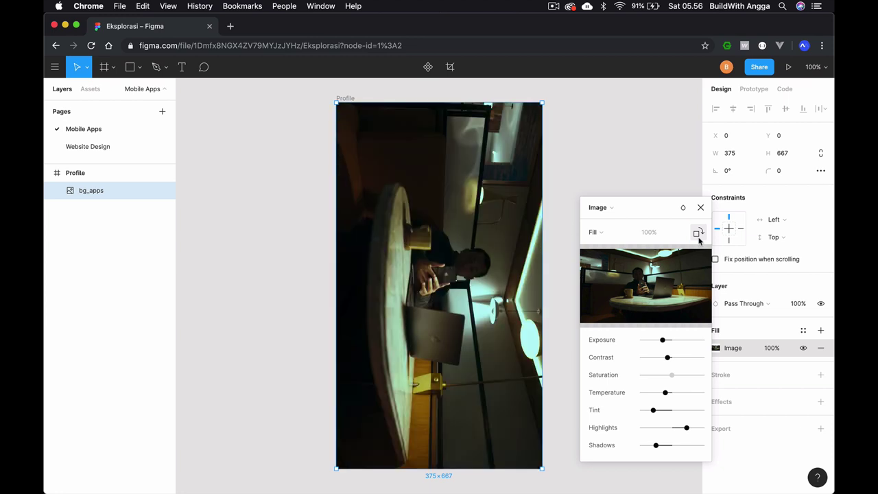
{"action": "left_click", "coordinate": [700, 238]}
Rotate the photo upright, try Fit and Tile scaling, then settle on Crop.
{"action": "left_click", "coordinate": [700, 238]}
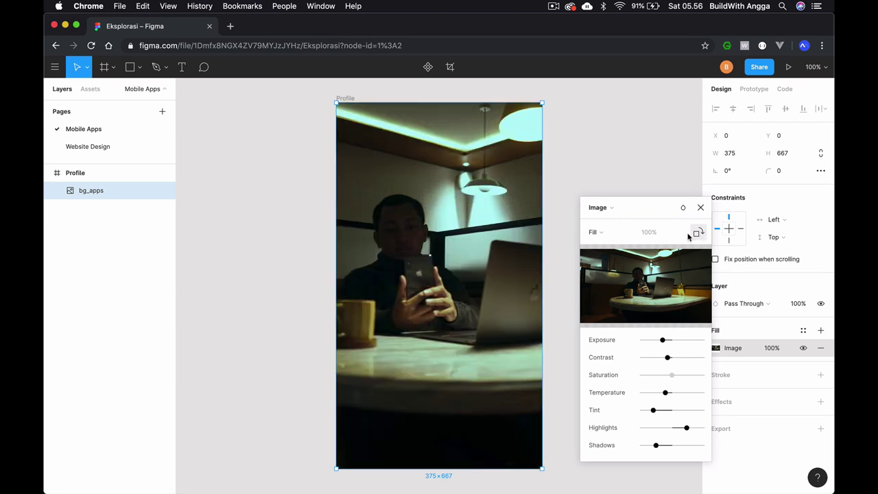
{"action": "left_click", "coordinate": [632, 234]}
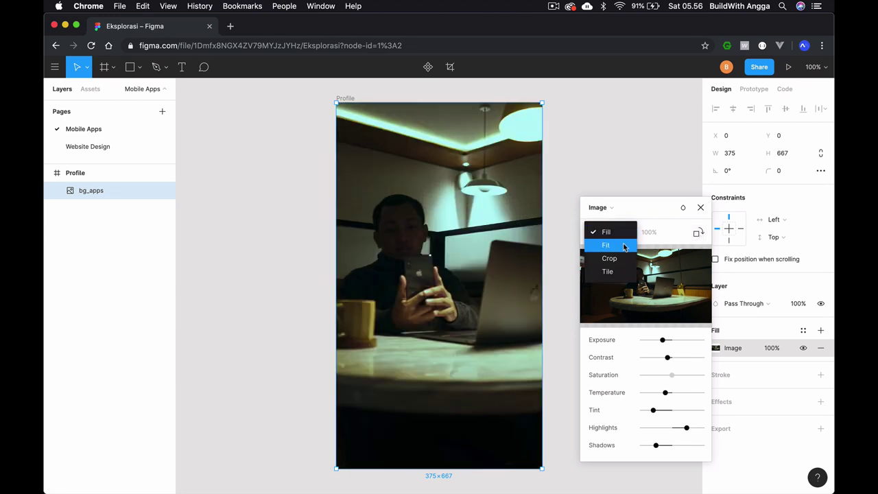
{"action": "left_click", "coordinate": [627, 245]}
{"action": "left_click", "coordinate": [629, 234]}
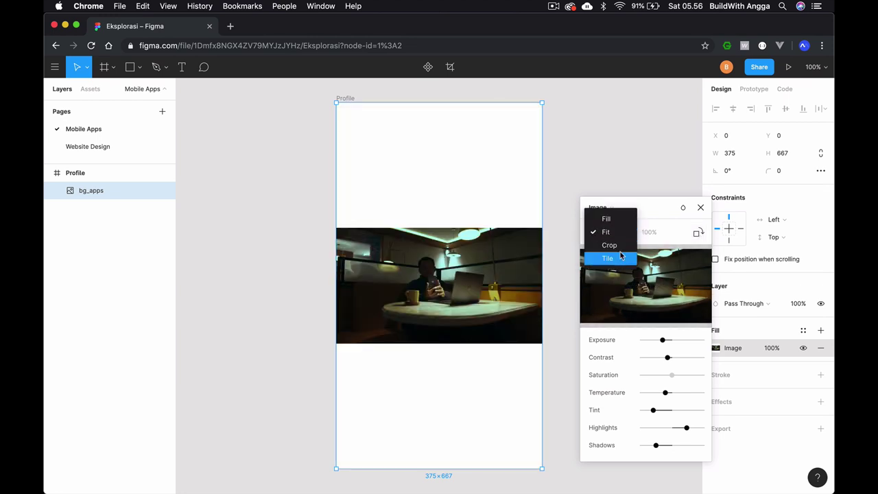
{"action": "left_click", "coordinate": [617, 256]}
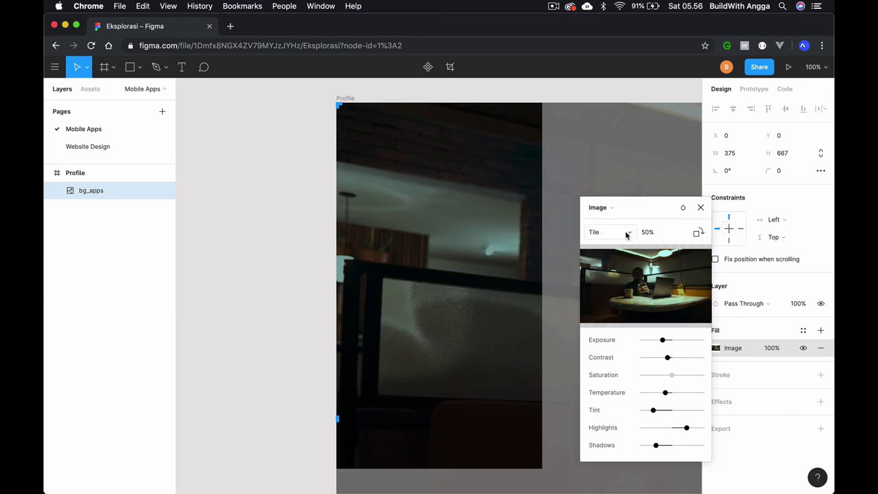
{"action": "left_click", "coordinate": [631, 234]}
{"action": "left_click", "coordinate": [626, 218]}
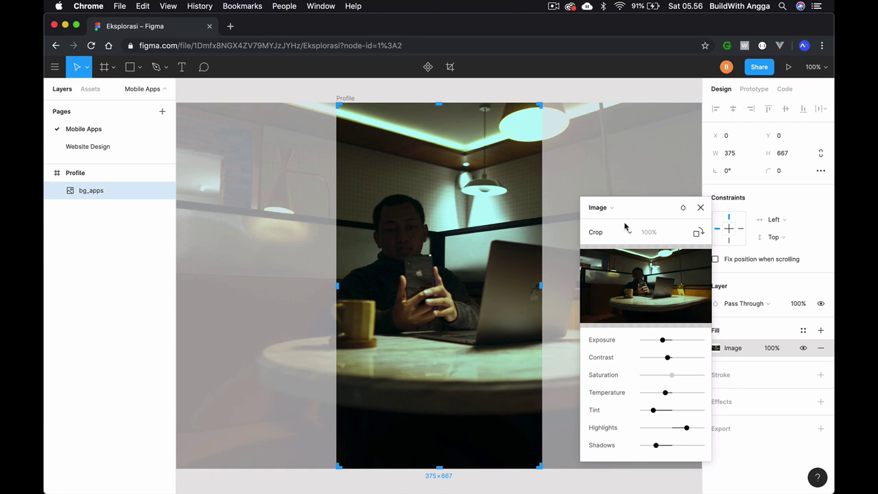
{"action": "mouse_move", "coordinate": [597, 232]}
{"action": "left_click", "coordinate": [623, 209]}
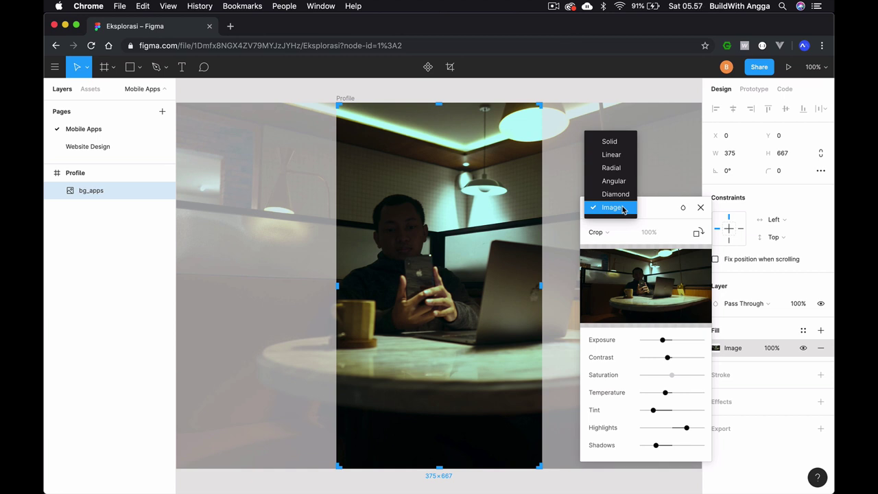
Replace the photo fill with a solid dark navy 121E46 fill.
{"action": "left_click", "coordinate": [629, 154]}
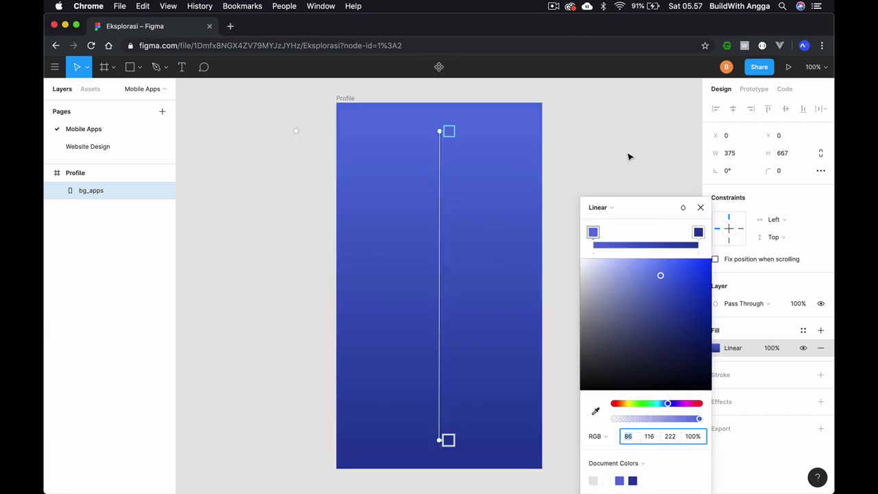
{"action": "left_click", "coordinate": [625, 208]}
{"action": "left_click", "coordinate": [609, 194]}
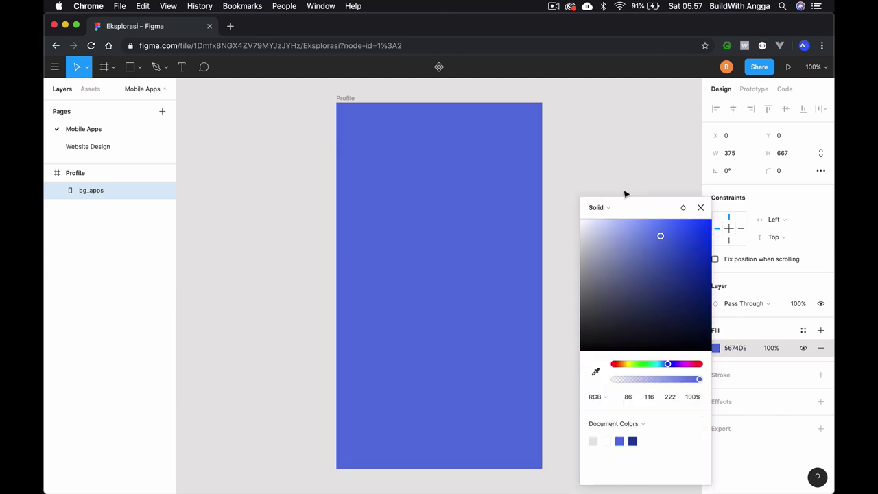
{"action": "left_click", "coordinate": [666, 242]}
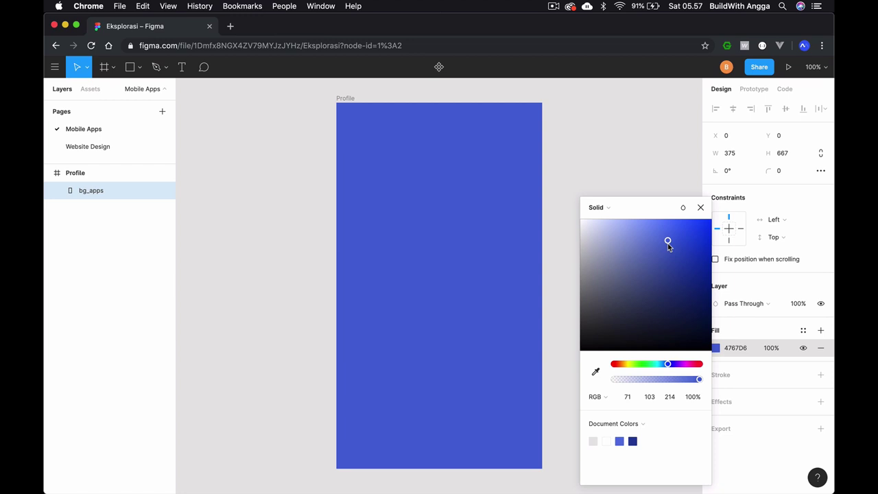
{"action": "left_click", "coordinate": [631, 208]}
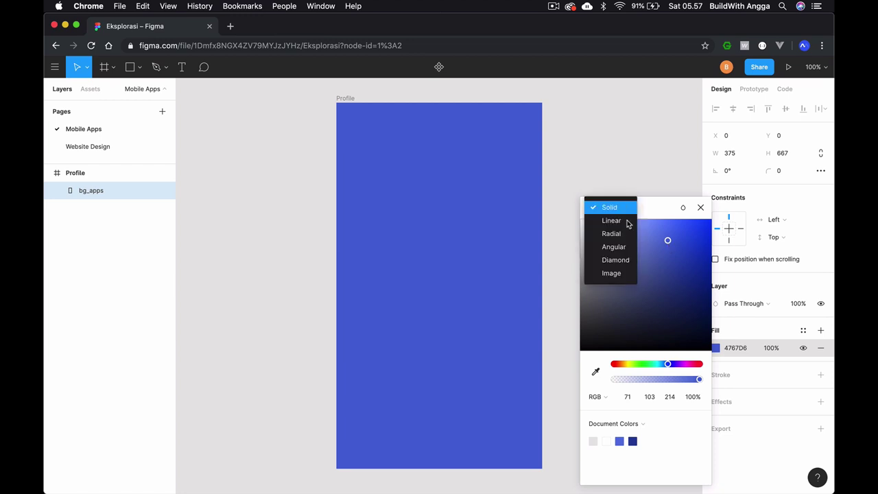
{"action": "left_click", "coordinate": [611, 273]}
{"action": "key", "text": "ctrl+z"}
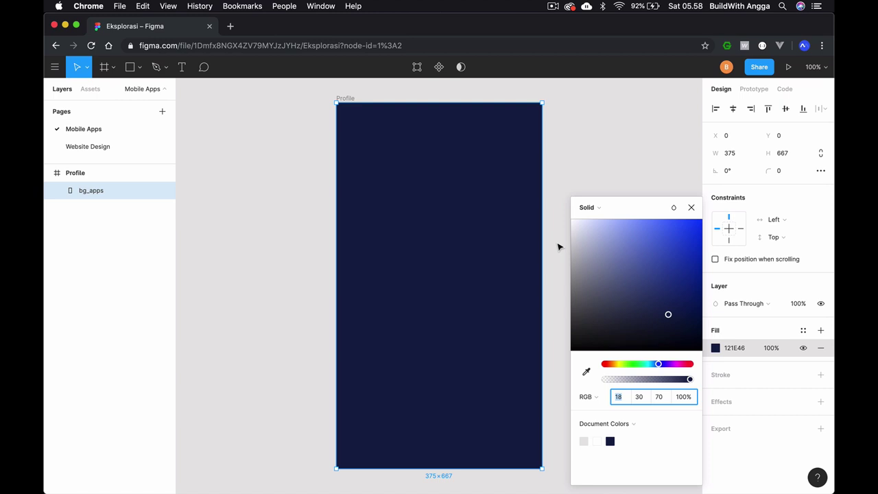
Add a second fill above the navy one, remove the extra gradient fill, and make it Solid.
{"action": "left_click", "coordinate": [719, 351]}
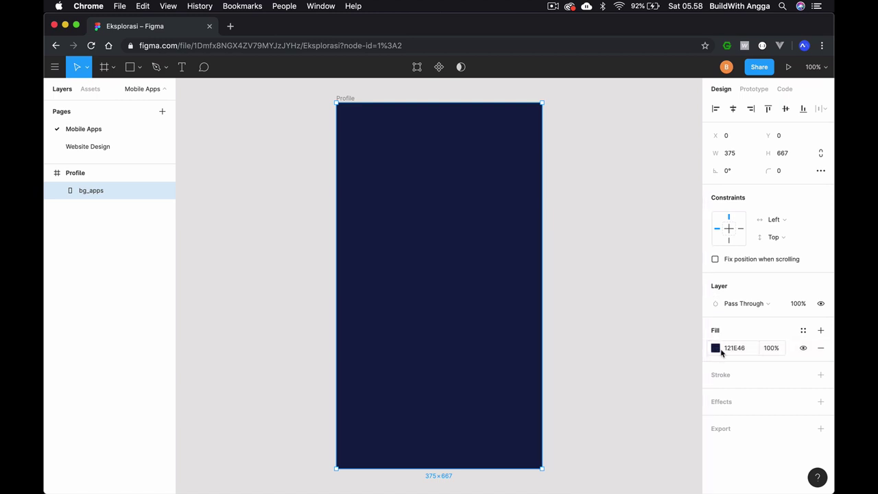
{"action": "left_click", "coordinate": [820, 330]}
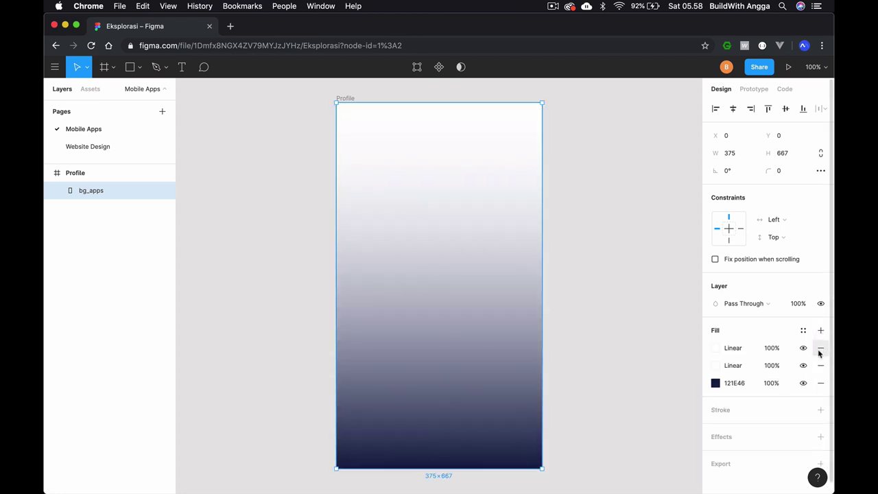
{"action": "left_click", "coordinate": [820, 348]}
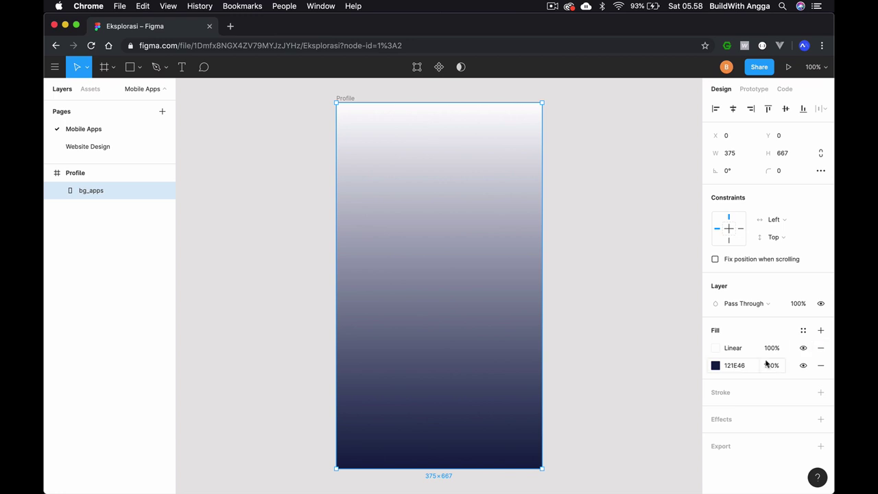
{"action": "left_click", "coordinate": [717, 351]}
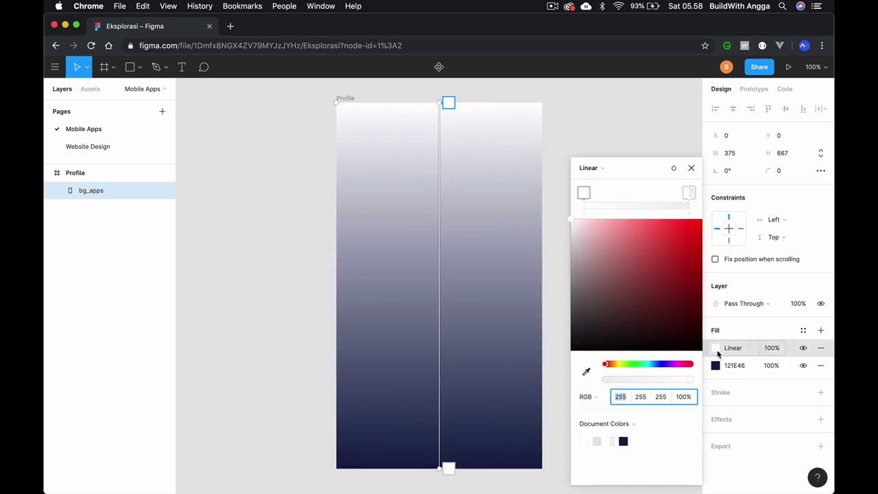
{"action": "left_click", "coordinate": [621, 171]}
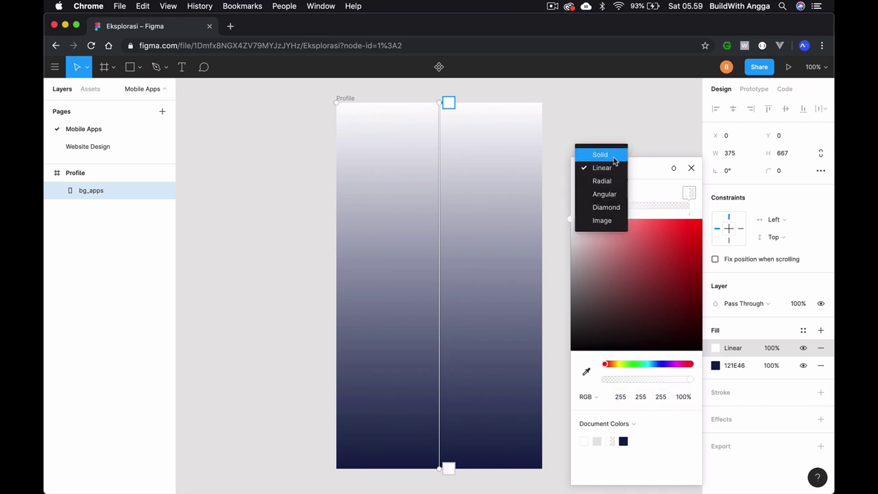
{"action": "left_click", "coordinate": [615, 157]}
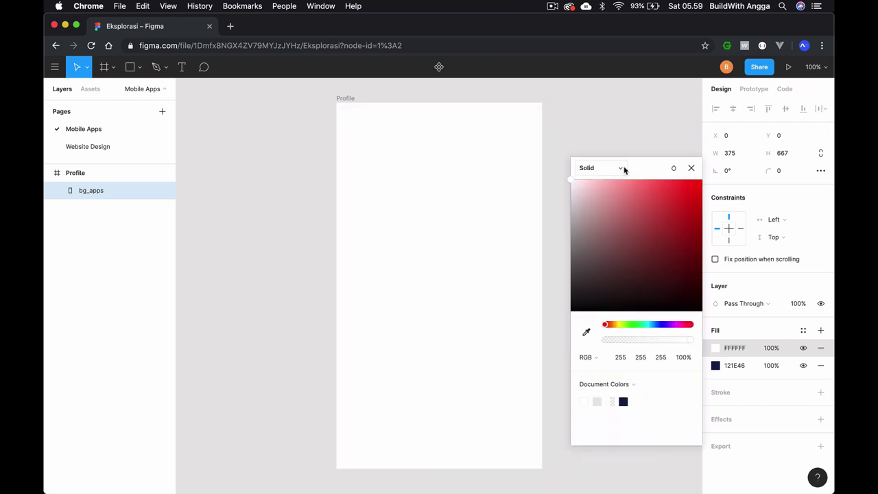
Set the top fill to black 000000 at 100% opacity.
{"action": "left_click_drag", "start_coordinate": [606, 241], "coordinate": [551, 384]}
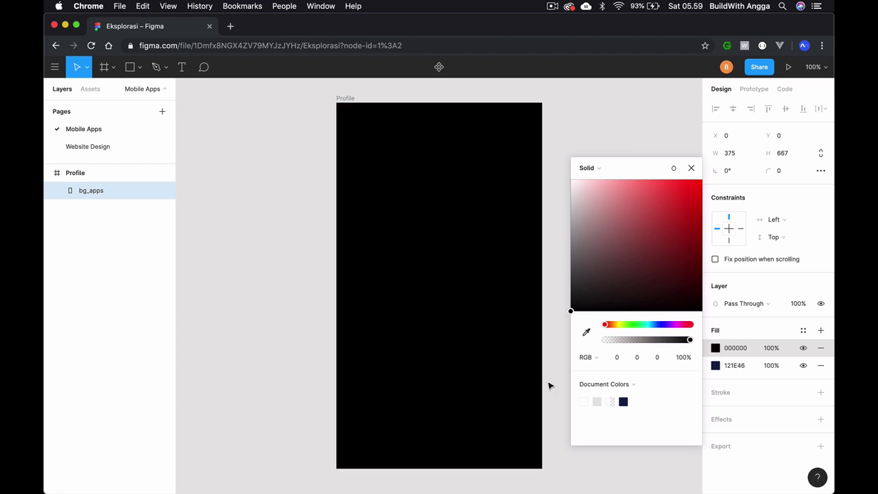
{"action": "left_click_drag", "start_coordinate": [689, 340], "coordinate": [604, 340]}
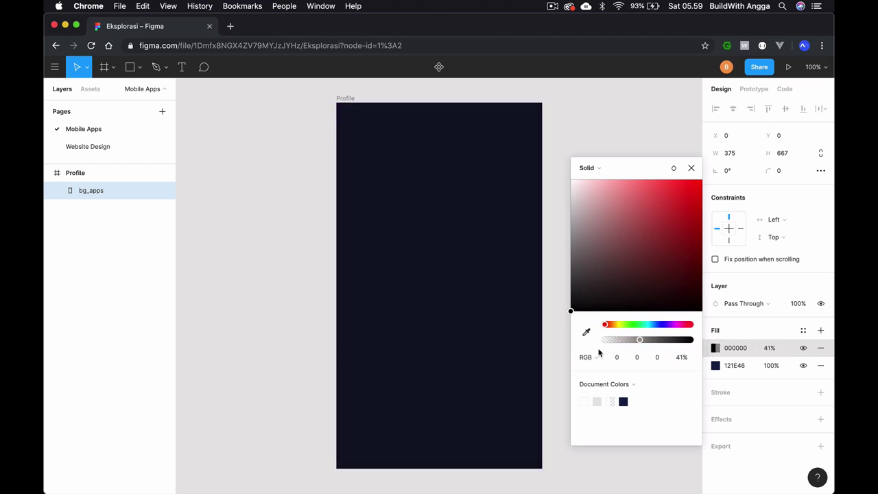
{"action": "left_click_drag", "start_coordinate": [605, 340], "coordinate": [632, 340]}
{"action": "left_click", "coordinate": [691, 339]}
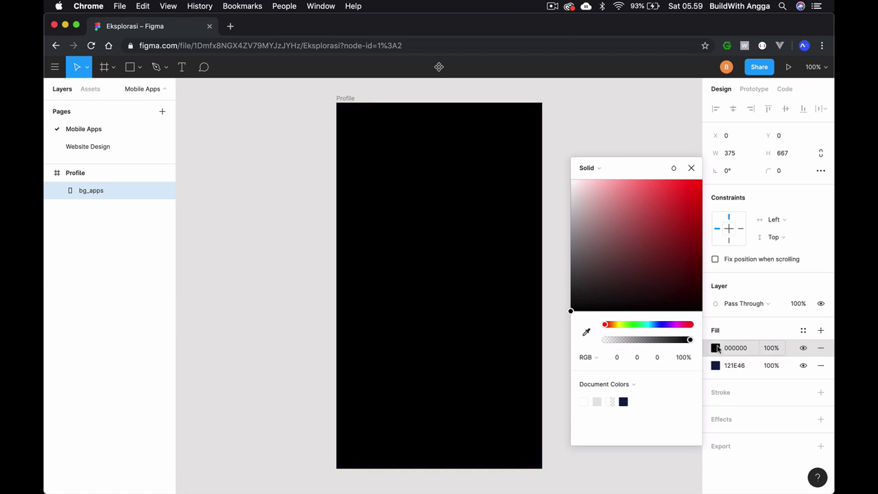
{"action": "left_click", "coordinate": [717, 365]}
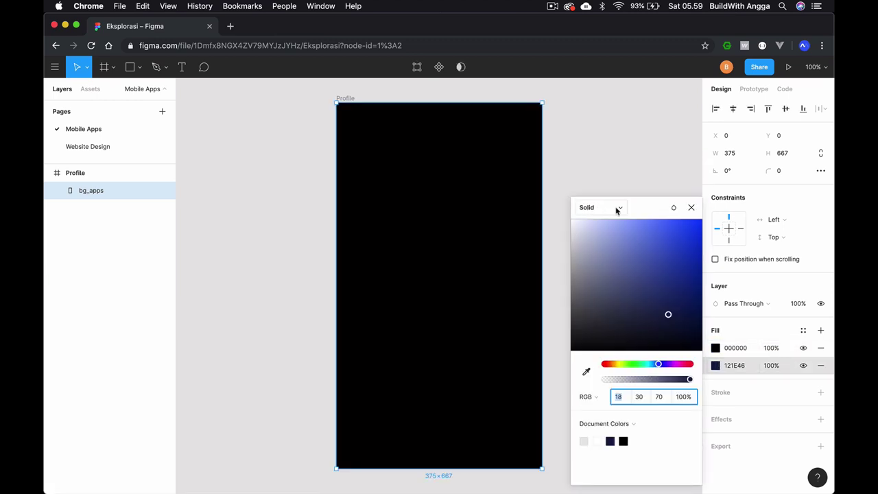
Turn the lower navy 121E46 fill into an image fill using DSC02898.JPG.
{"action": "left_click", "coordinate": [615, 209]}
{"action": "left_click", "coordinate": [607, 273]}
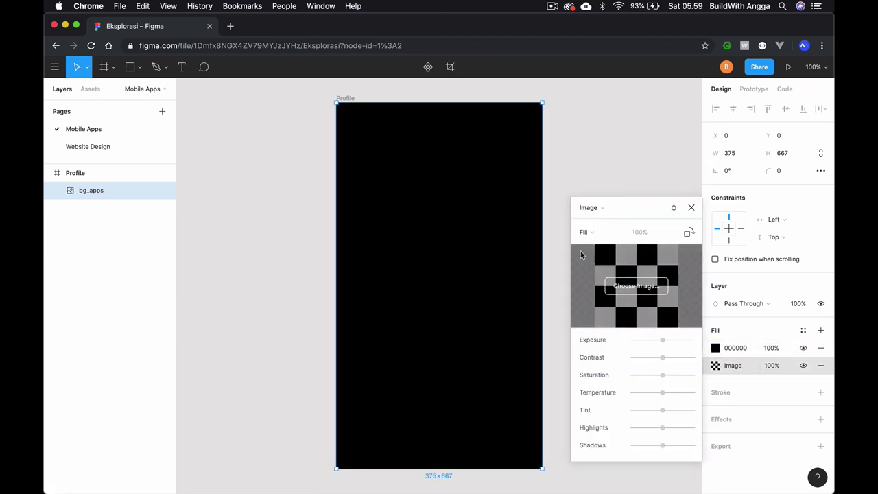
{"action": "left_click", "coordinate": [633, 284]}
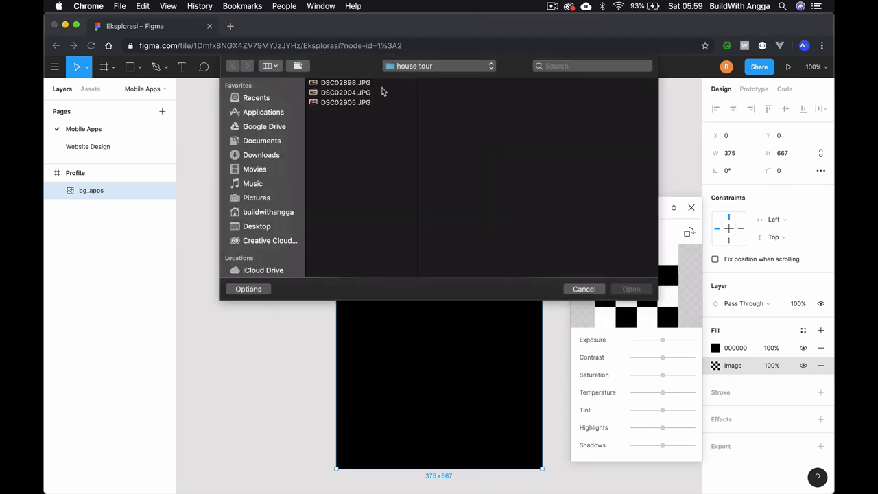
{"action": "left_click", "coordinate": [378, 84]}
{"action": "left_click", "coordinate": [629, 289]}
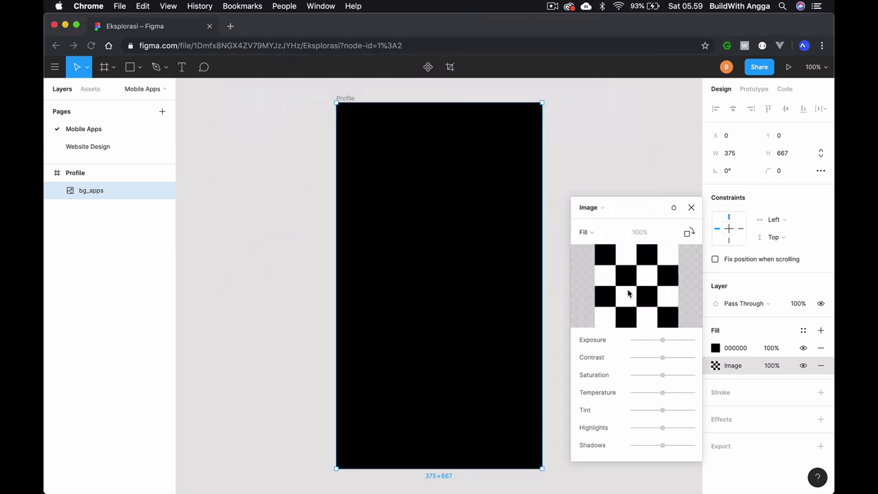
{"action": "left_click", "coordinate": [715, 364]}
Set the black 000000 overlay fill on bg_apps to 70% opacity so the laptop photo shows darkened.
{"action": "left_click", "coordinate": [715, 348]}
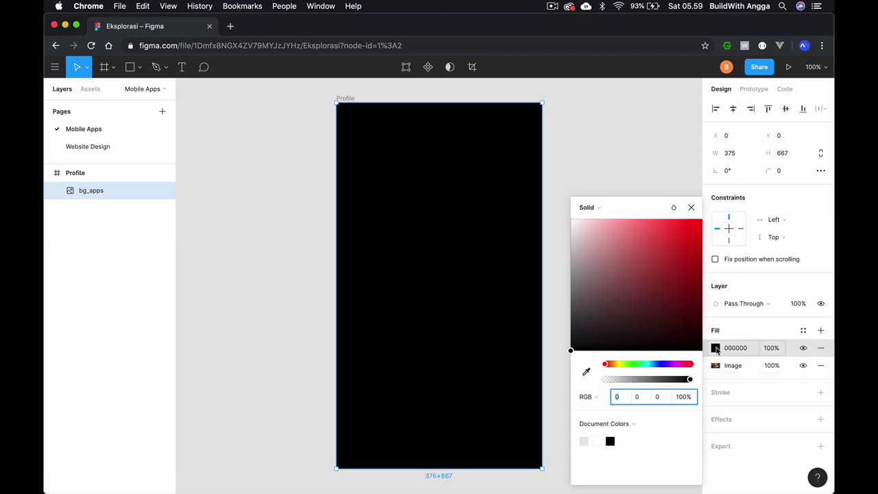
{"action": "left_click_drag", "start_coordinate": [689, 379], "coordinate": [664, 379]}
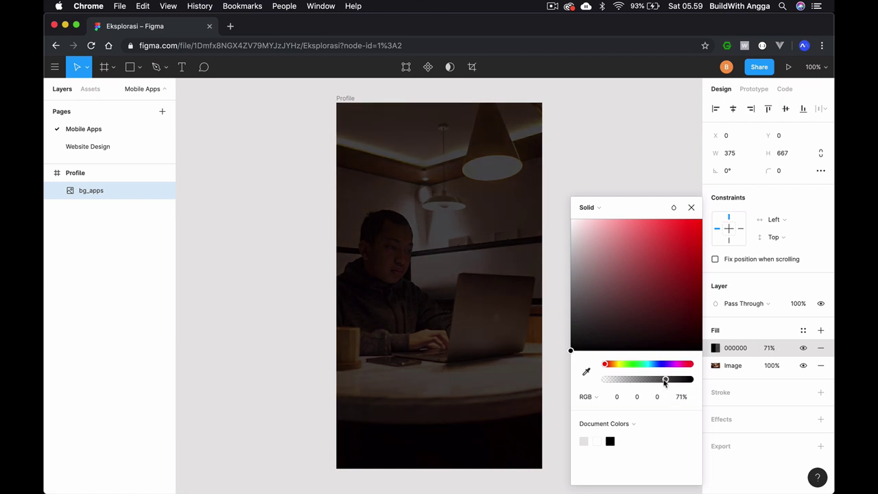
{"action": "left_click", "coordinate": [715, 348]}
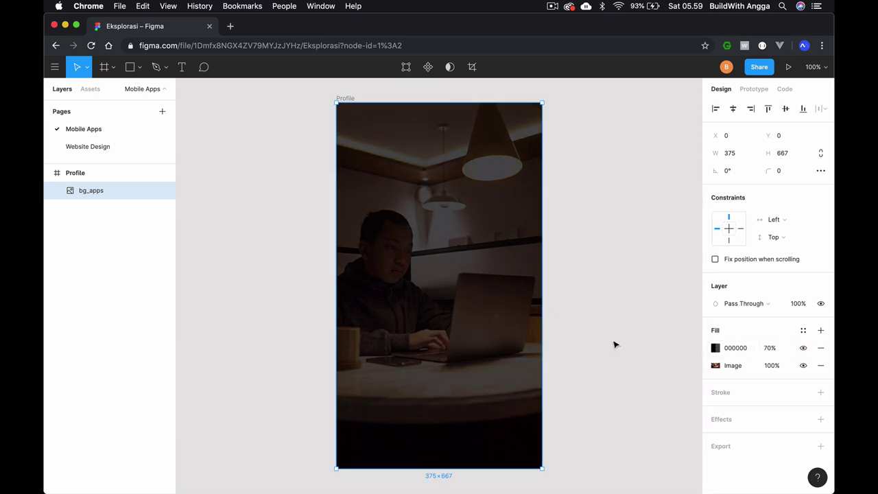